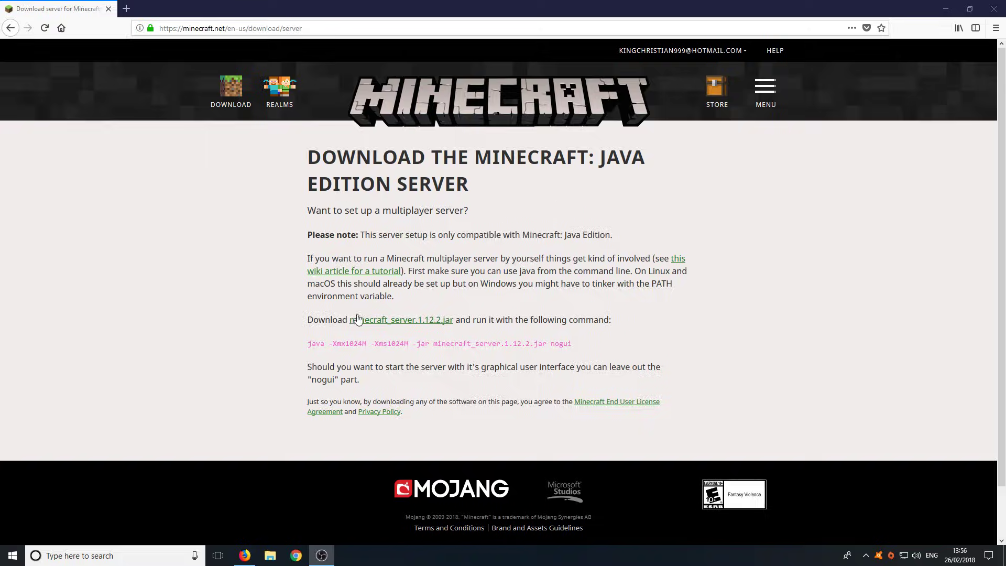
# Download and save minecraft_server.1.12.2.jar, and move the browser window aside to uncover the desktop
pyautogui.click(435, 322)
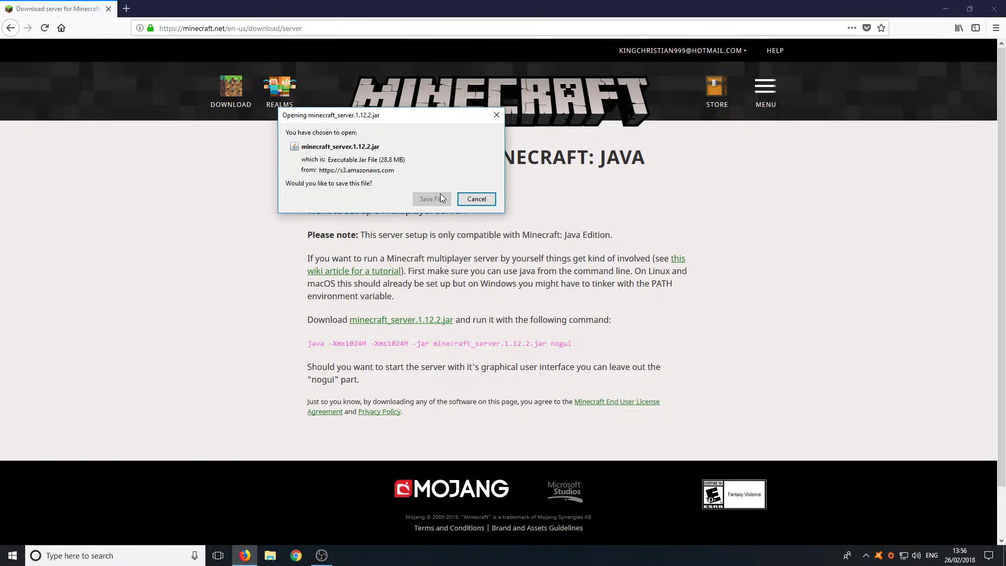
pyautogui.click(433, 202)
pyautogui.moveTo(475, 4); pyautogui.dragTo(628, 52)
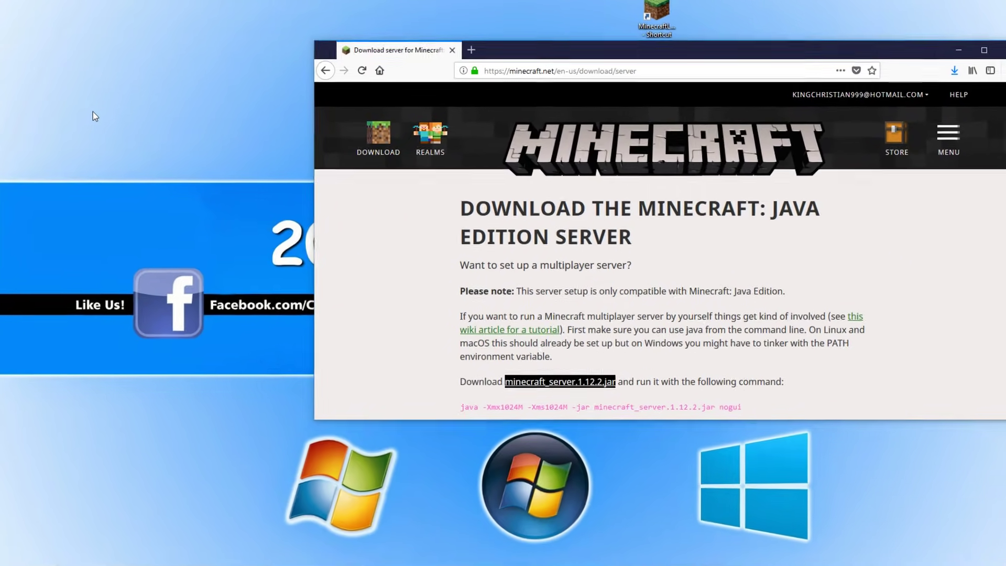
# Create a folder named My Server on the desktop and open it
pyautogui.rightClick(88, 114)
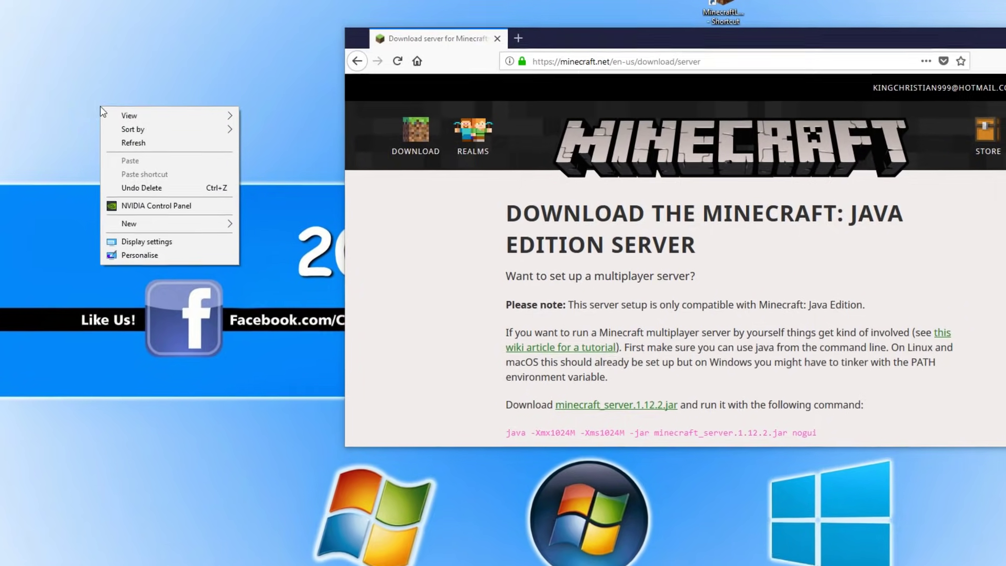
pyautogui.moveTo(241, 231)
pyautogui.click(313, 230)
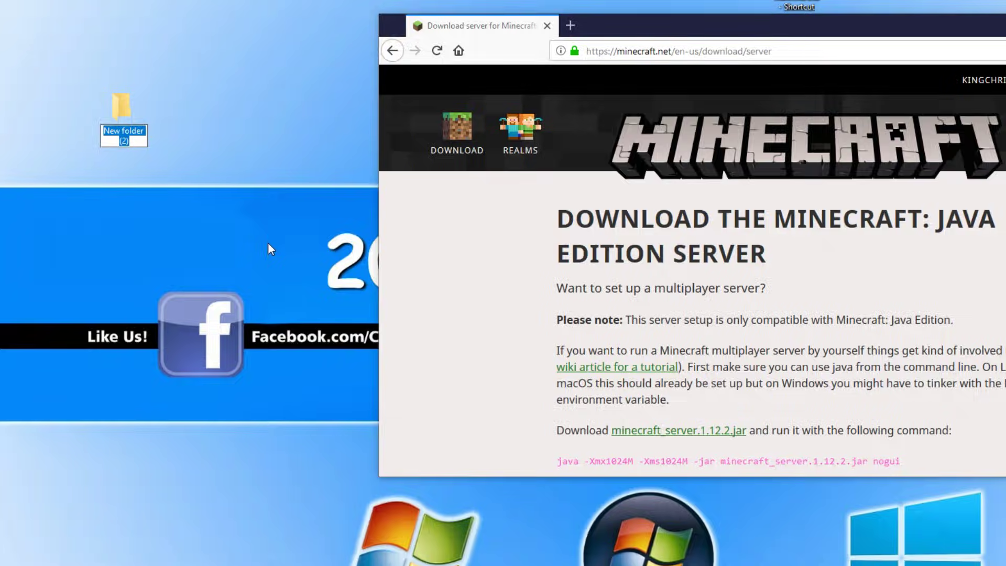
pyautogui.write('My Server')
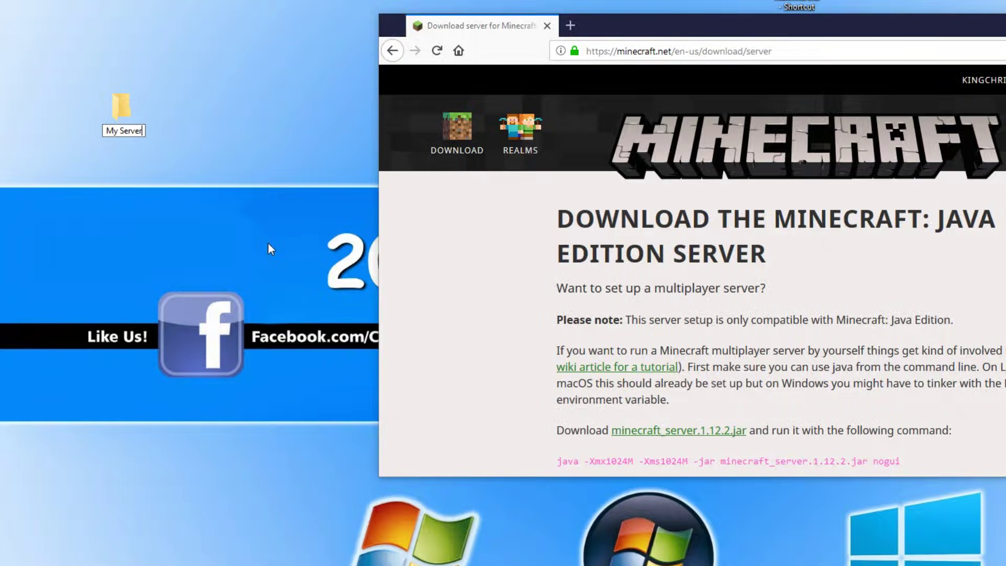
pyautogui.press('Return')
pyautogui.press('Return')
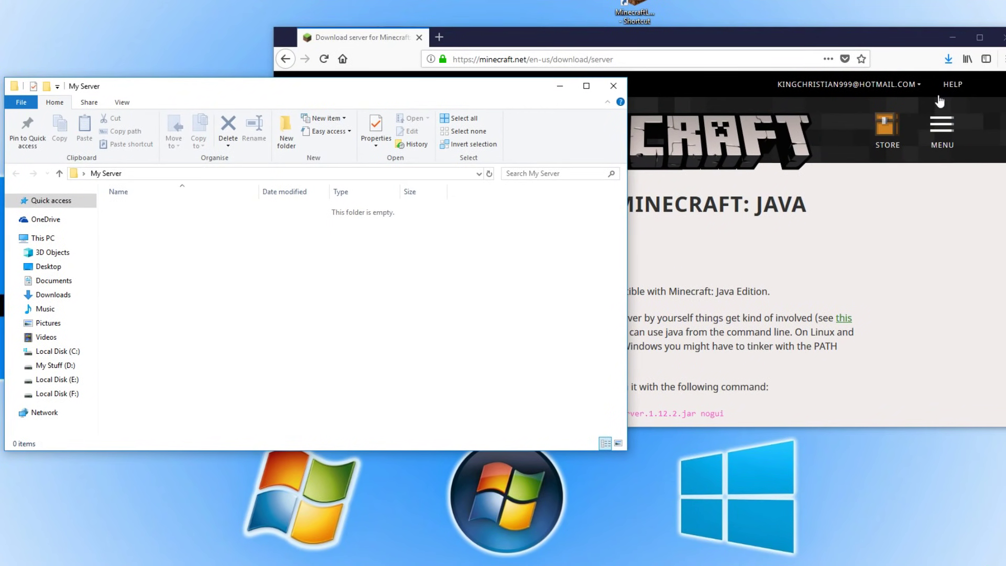
# Copy the downloaded minecraft_server.1.12.2.jar from the browser's downloads into the My Server folder
pyautogui.click(948, 59)
pyautogui.moveTo(854, 79); pyautogui.dragTo(219, 278)
pyautogui.click(236, 282)
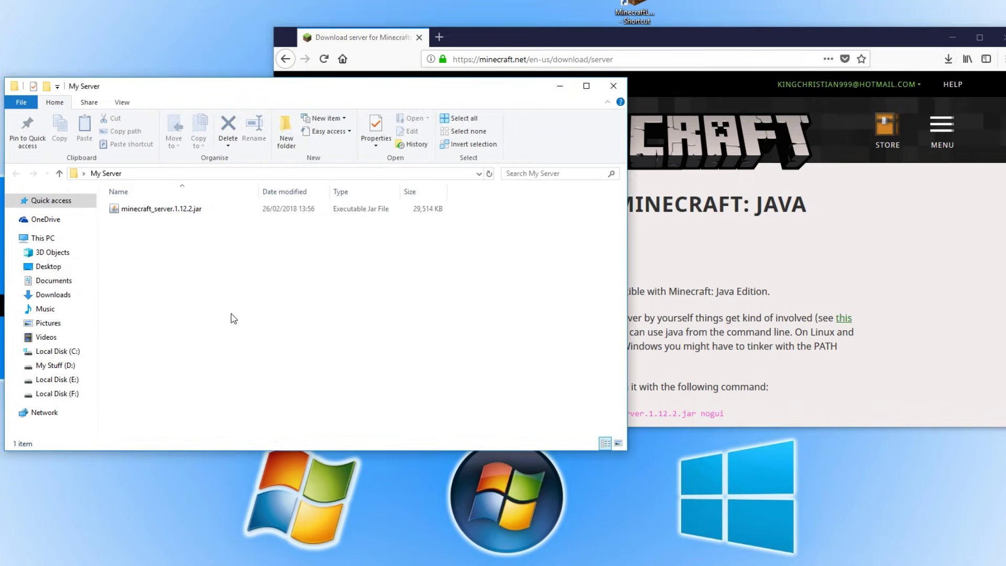
# Create a new text document in the My Server folder and open it for editing beside the browser
pyautogui.rightClick(207, 283)
pyautogui.moveTo(336, 425)
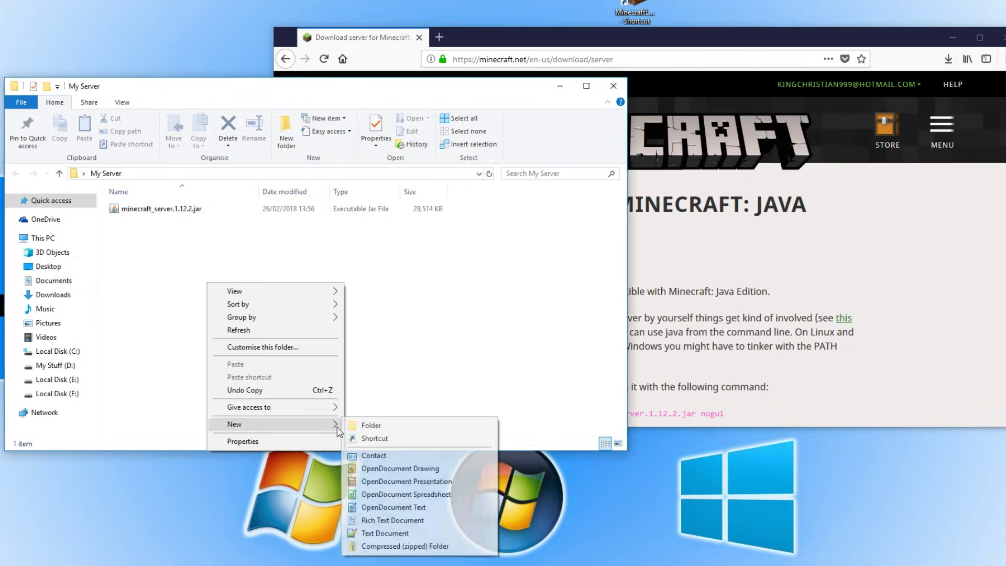
pyautogui.click(385, 533)
pyautogui.click(207, 283)
pyautogui.rightClick(160, 221)
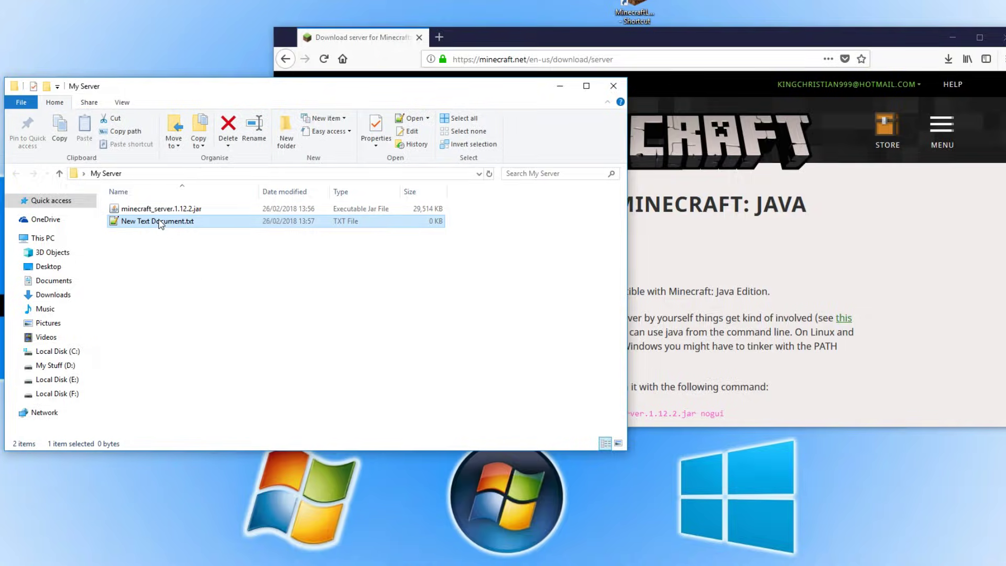
pyautogui.click(209, 241)
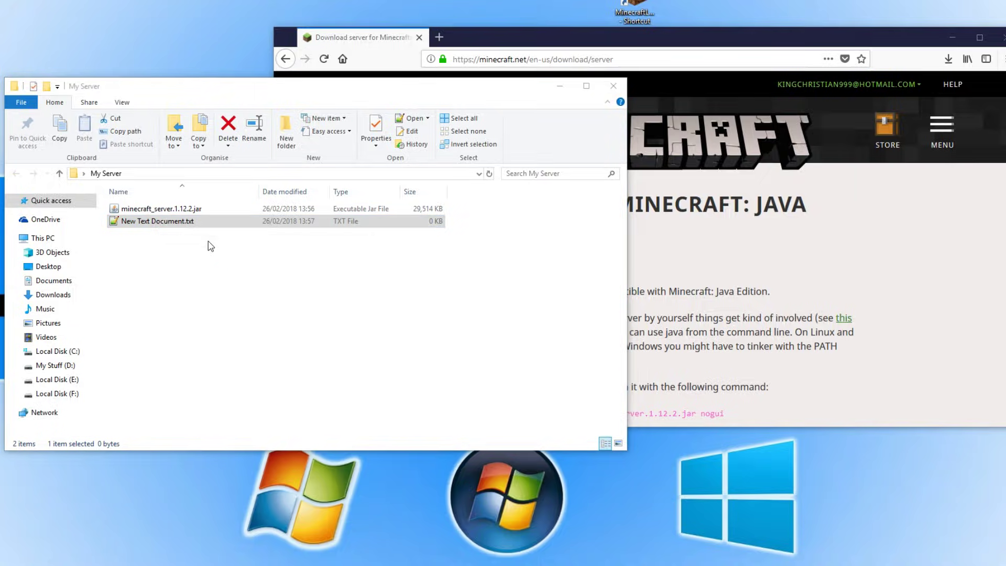
pyautogui.moveTo(931, 118); pyautogui.dragTo(489, 156)
# Copy the command "java -Xmx1024M -Xms1024M -jar minecraft_server.1.12.2.jar nogui" from the download page into the empty text document
pyautogui.click(624, 38)
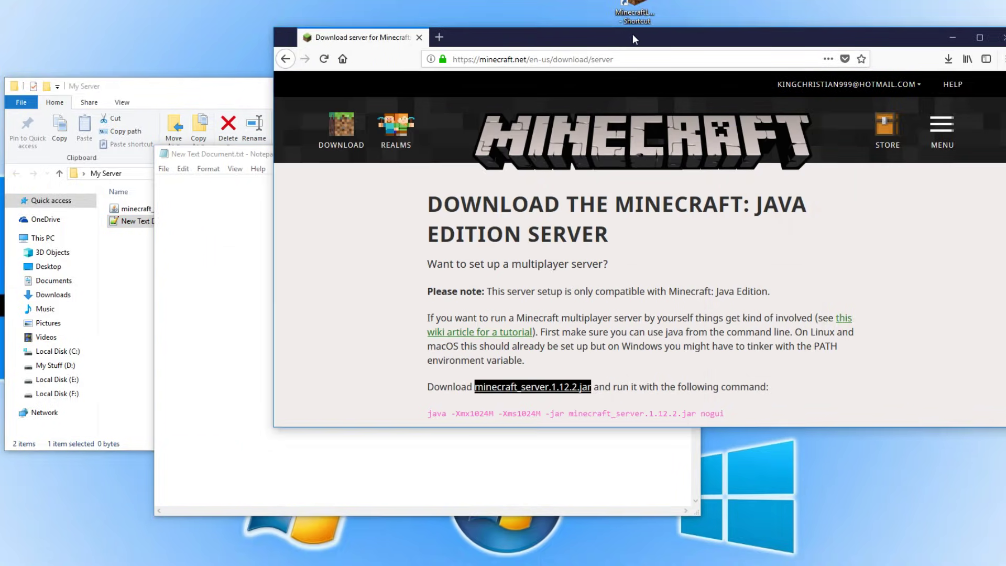
pyautogui.scroll(-2, 712, 264)
pyautogui.scroll(-1, 711, 264)
pyautogui.moveTo(728, 284); pyautogui.dragTo(424, 288)
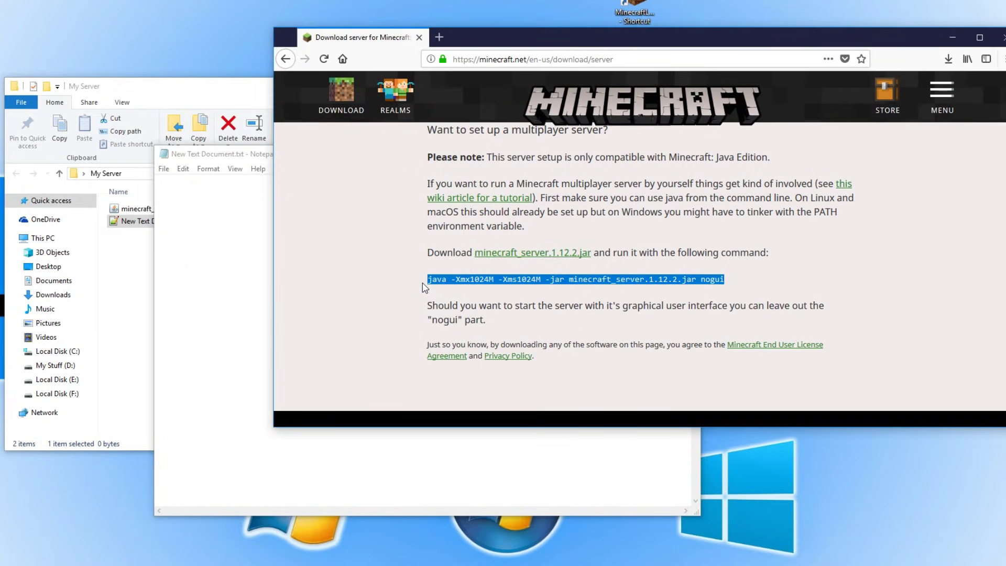
pyautogui.rightClick(430, 277)
pyautogui.click(447, 285)
pyautogui.click(233, 227)
pyautogui.rightClick(237, 225)
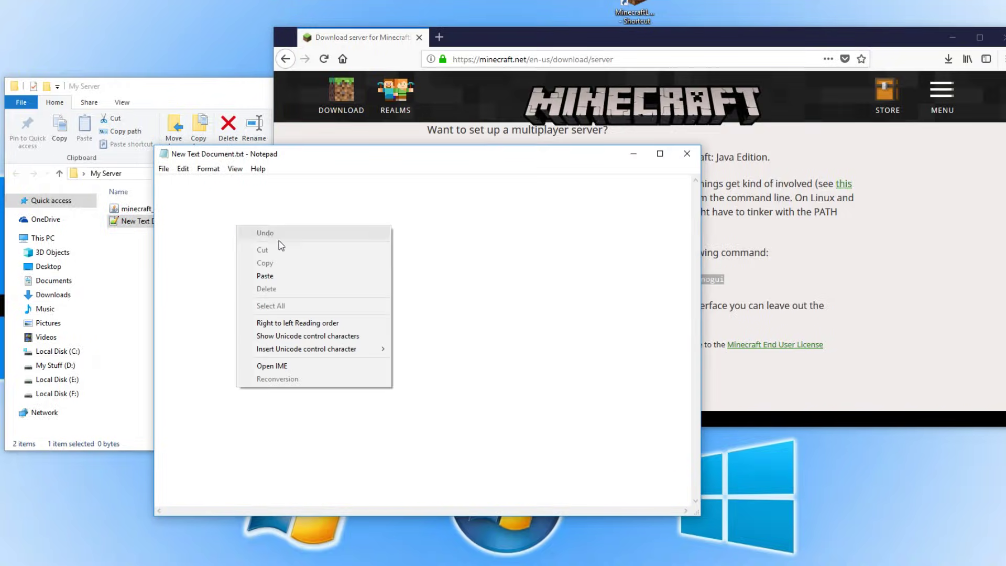
pyautogui.click(286, 278)
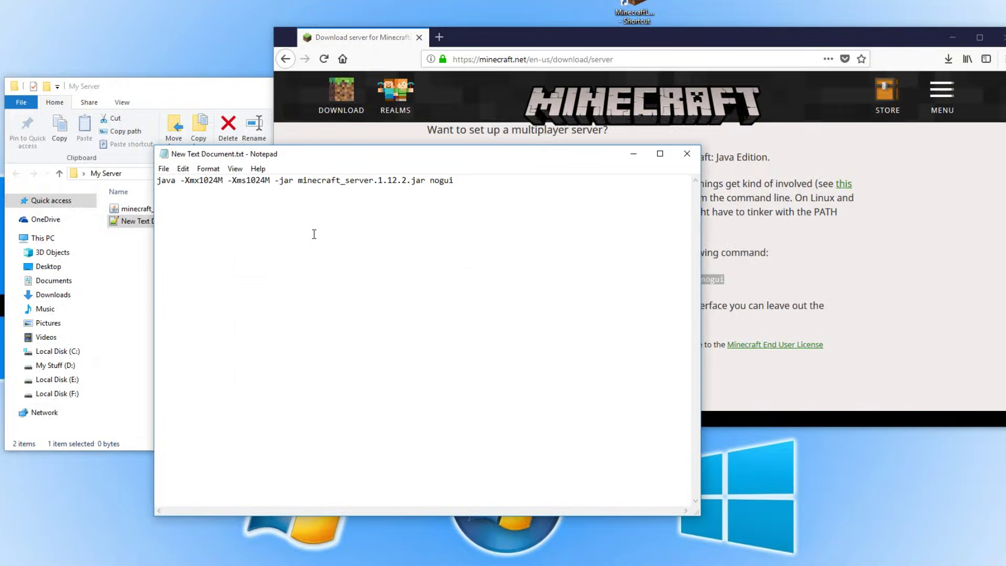
# Save the document in My Server as Run Server.bat with the file type All Files, and close it
pyautogui.click(163, 168)
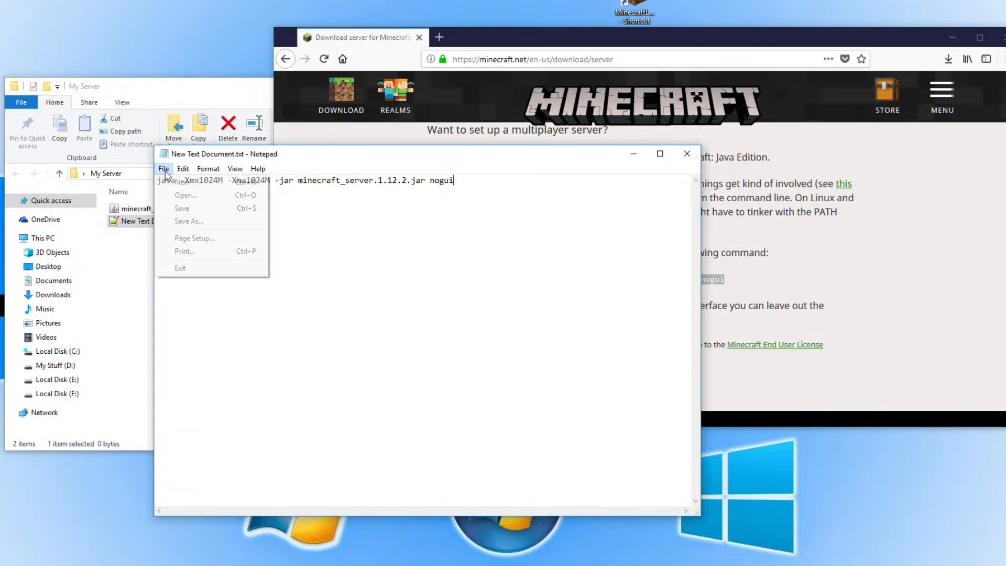
pyautogui.click(206, 224)
pyautogui.click(324, 448)
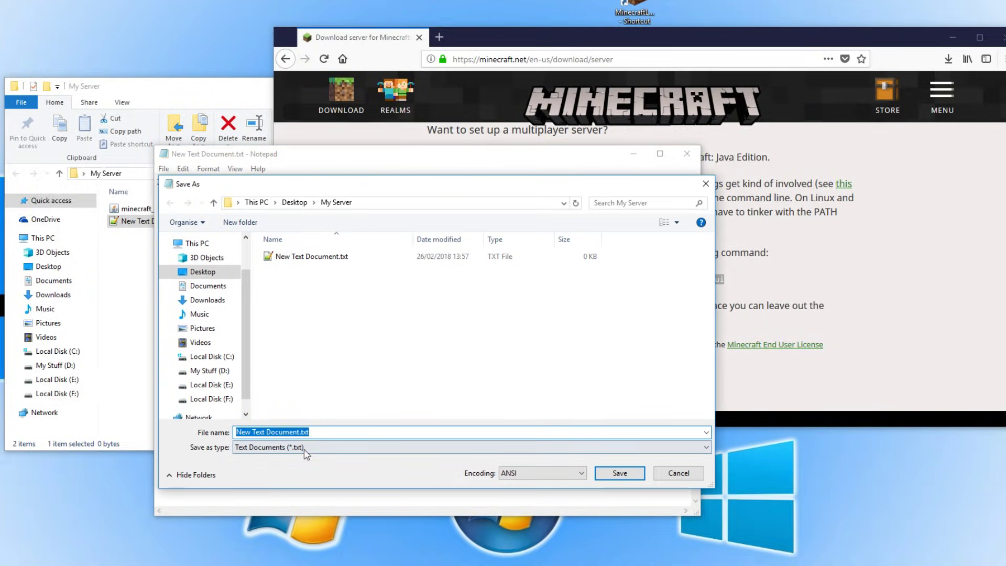
pyautogui.click(307, 468)
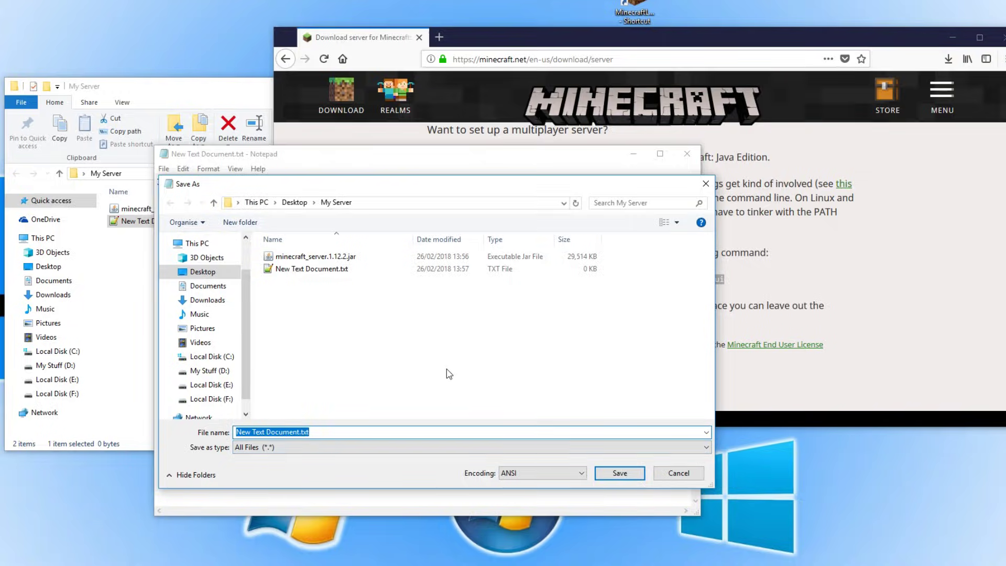
pyautogui.write('Run Server.bat')
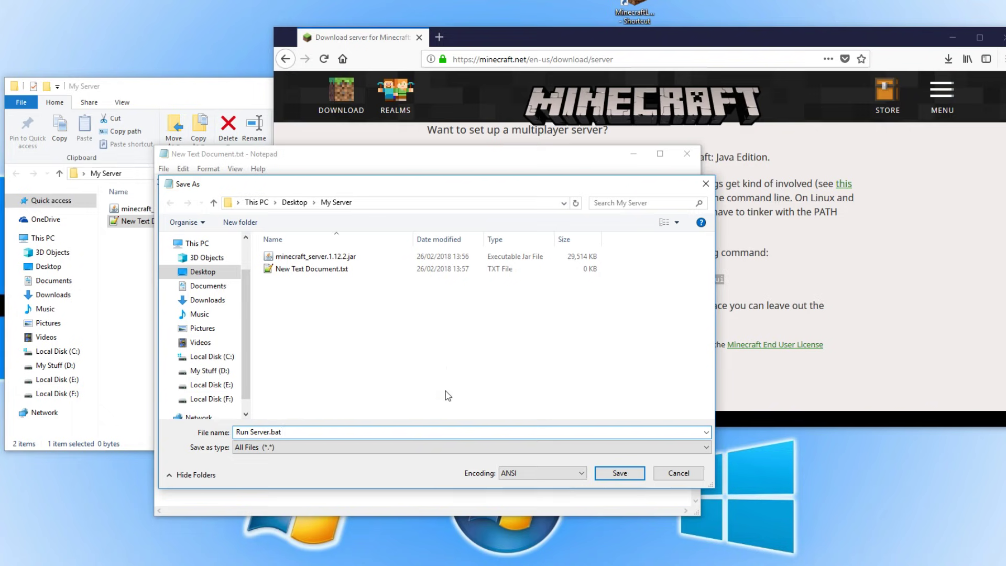
pyautogui.click(622, 476)
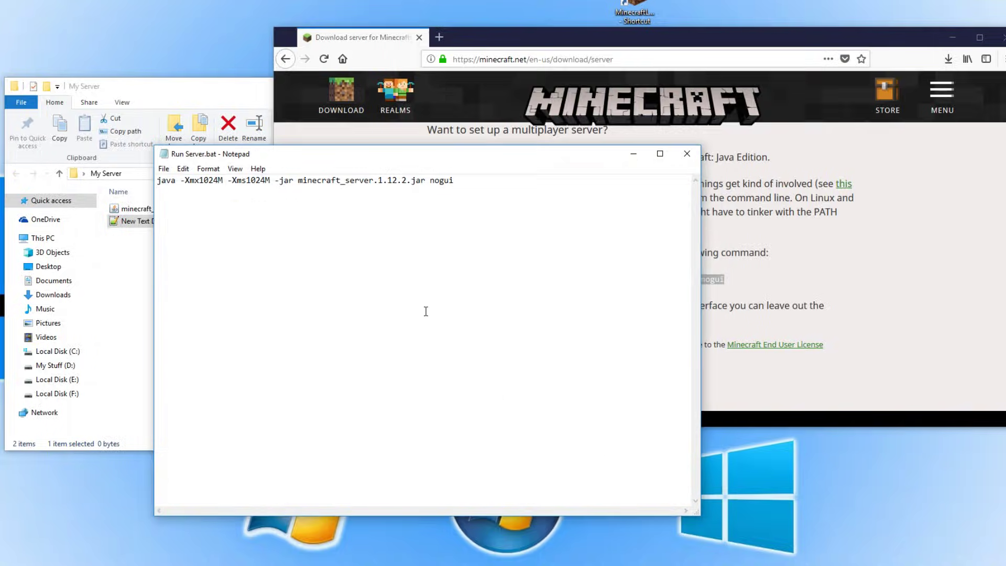
pyautogui.click(687, 153)
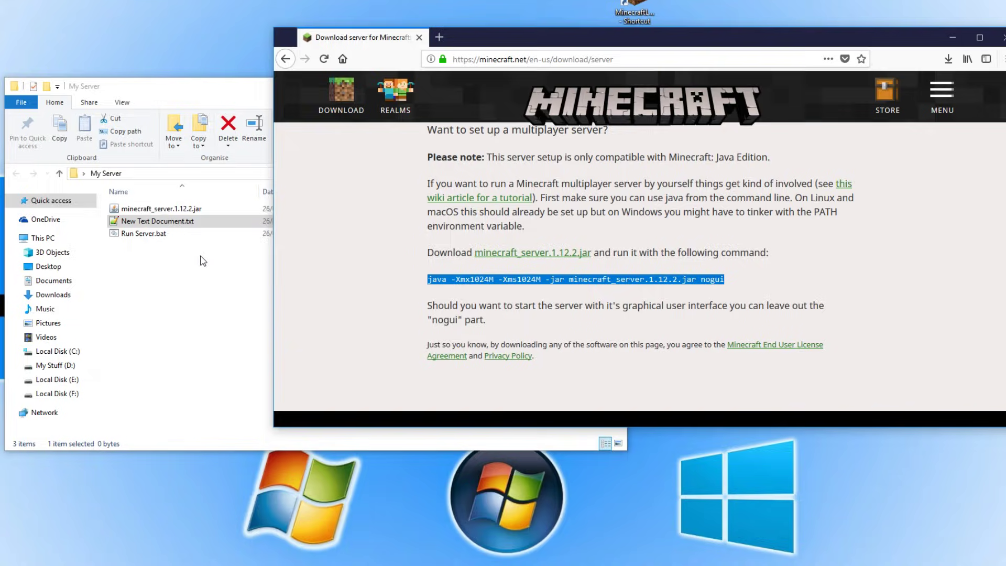
# Delete New Text Document.txt from the My Server folder
pyautogui.click(174, 269)
pyautogui.rightClick(178, 223)
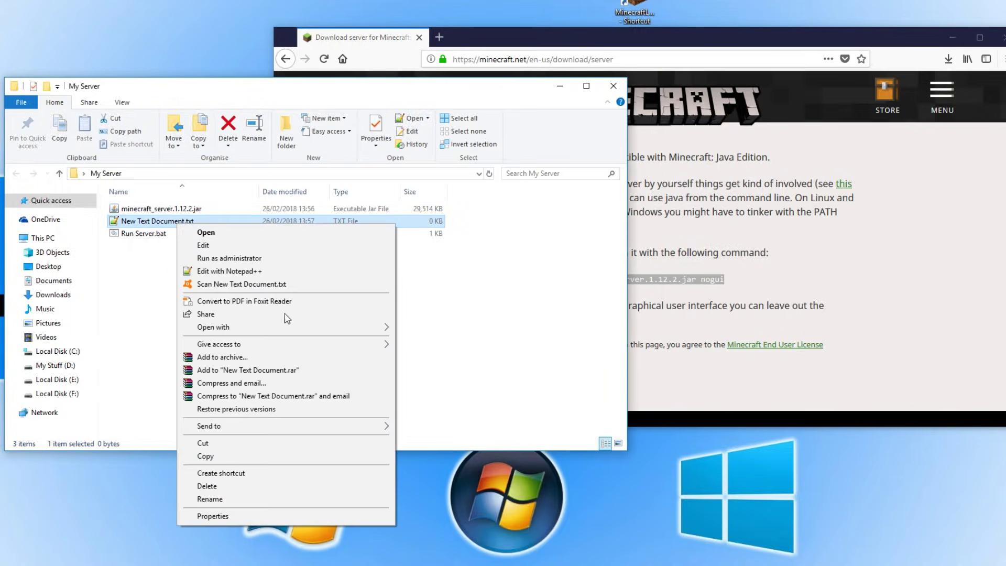
pyautogui.click(220, 487)
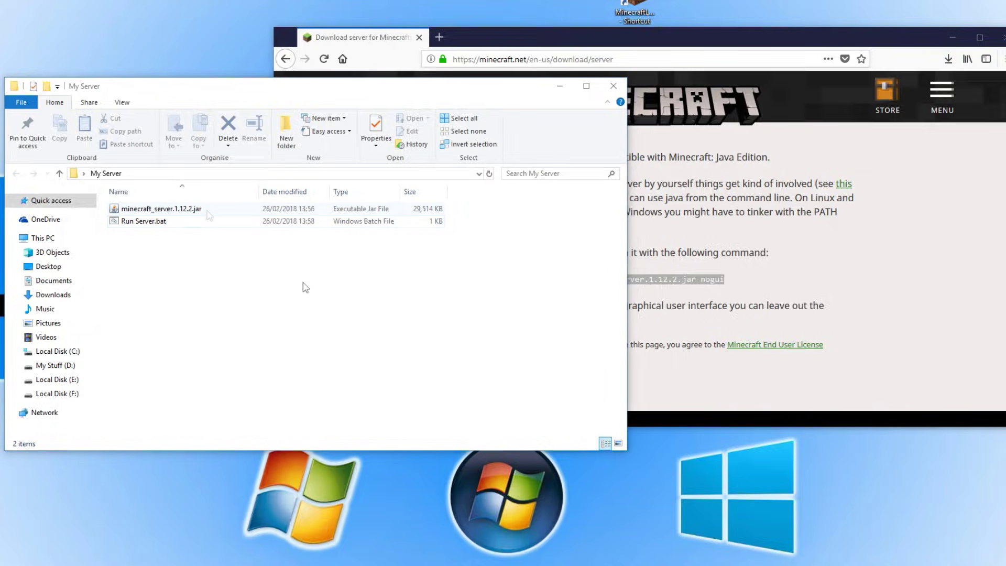
# Run Run Server.bat from the My Server folder to generate the initial server files
pyautogui.click(162, 224)
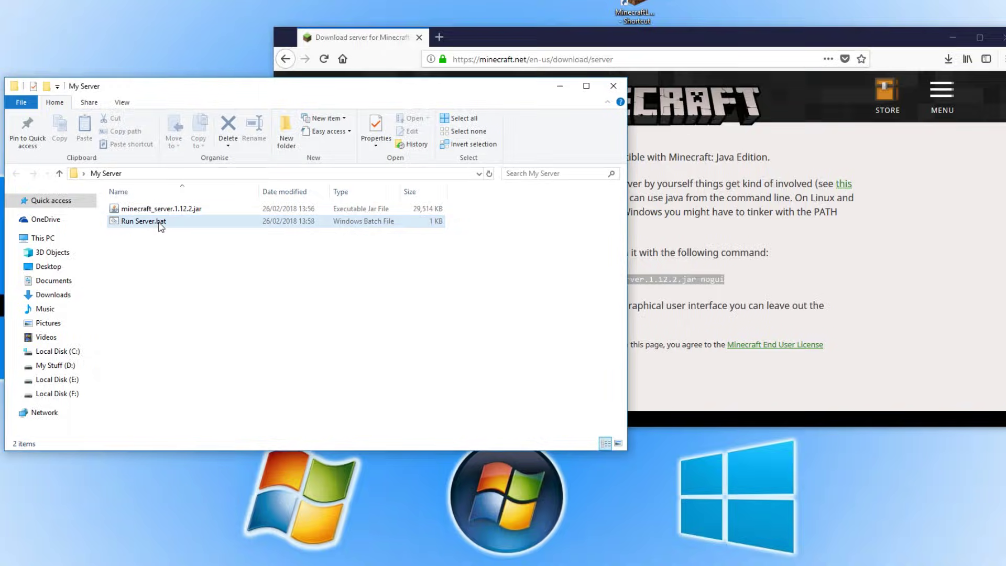
pyautogui.doubleClick(162, 222)
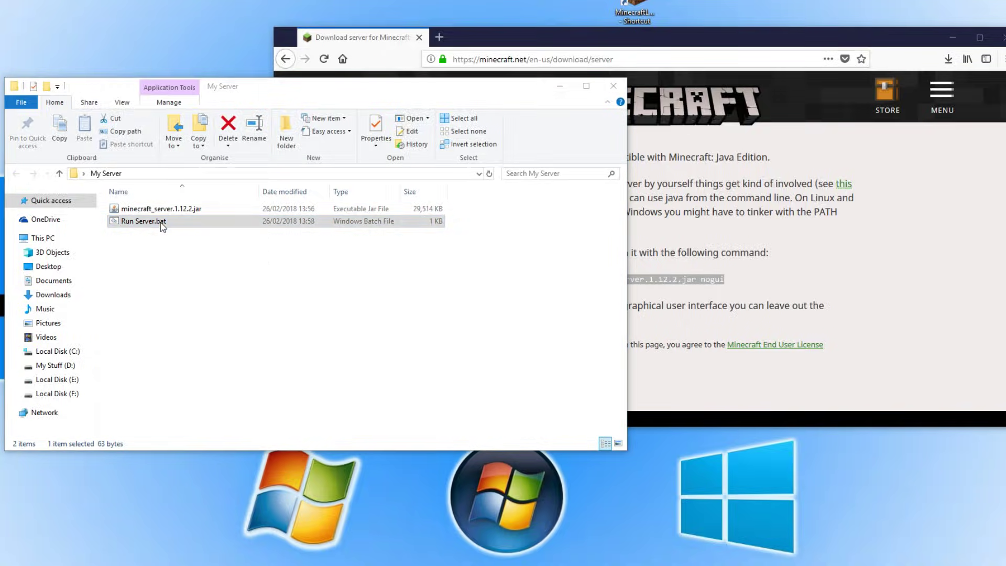
pyautogui.moveTo(271, 65); pyautogui.dragTo(639, 181)
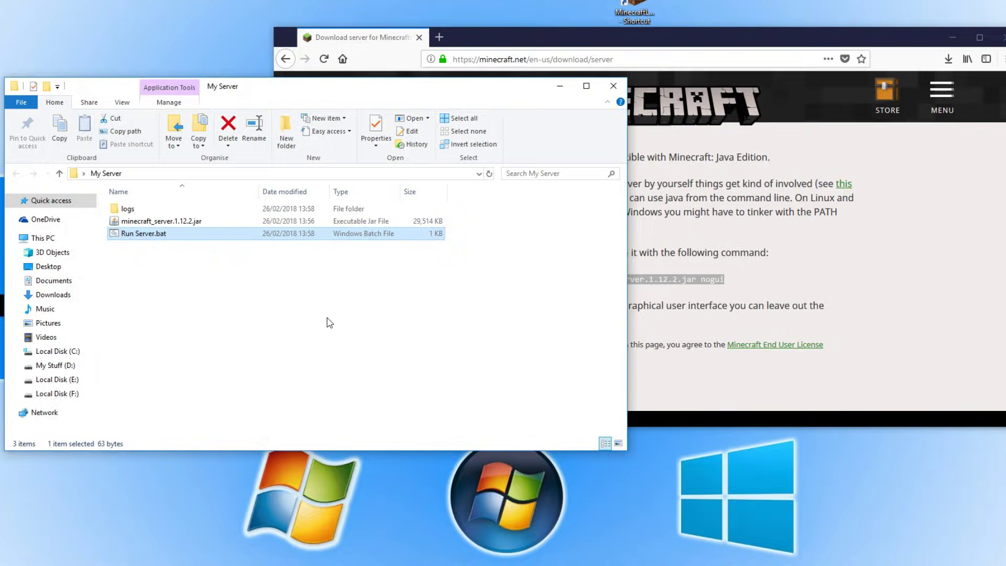
pyautogui.click(332, 346)
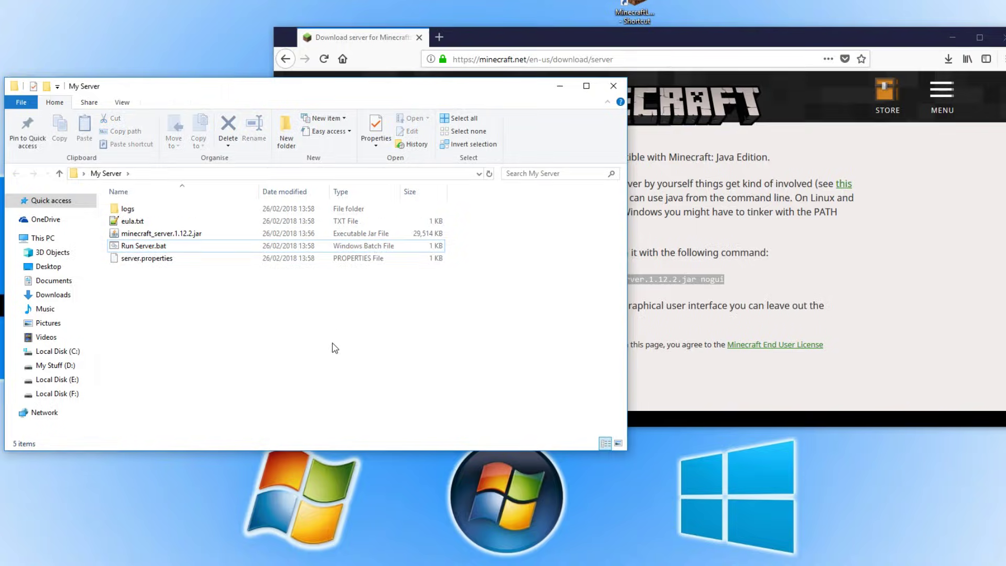
# Accept the licence agreement by setting eula=true in eula.txt, and save and close the file
pyautogui.rightClick(140, 225)
pyautogui.click(189, 244)
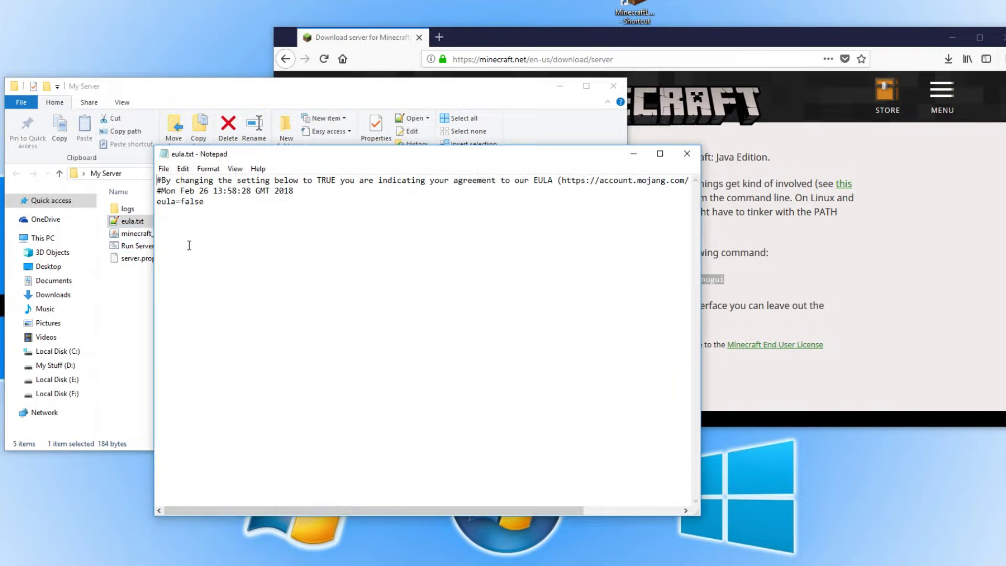
pyautogui.moveTo(181, 205); pyautogui.dragTo(209, 205)
pyautogui.write('tru')
pyautogui.click(164, 168)
pyautogui.click(178, 204)
pyautogui.click(687, 154)
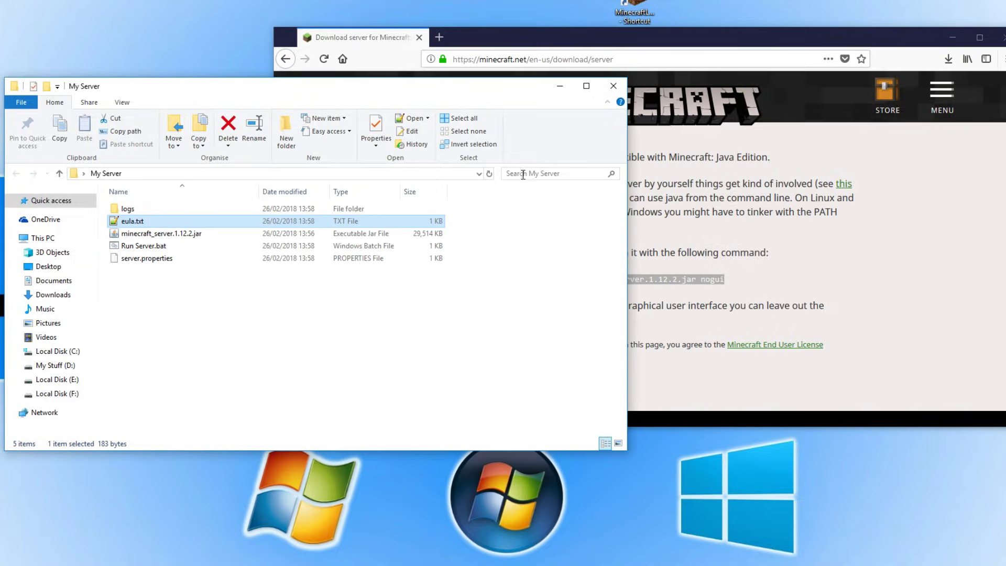
pyautogui.click(331, 354)
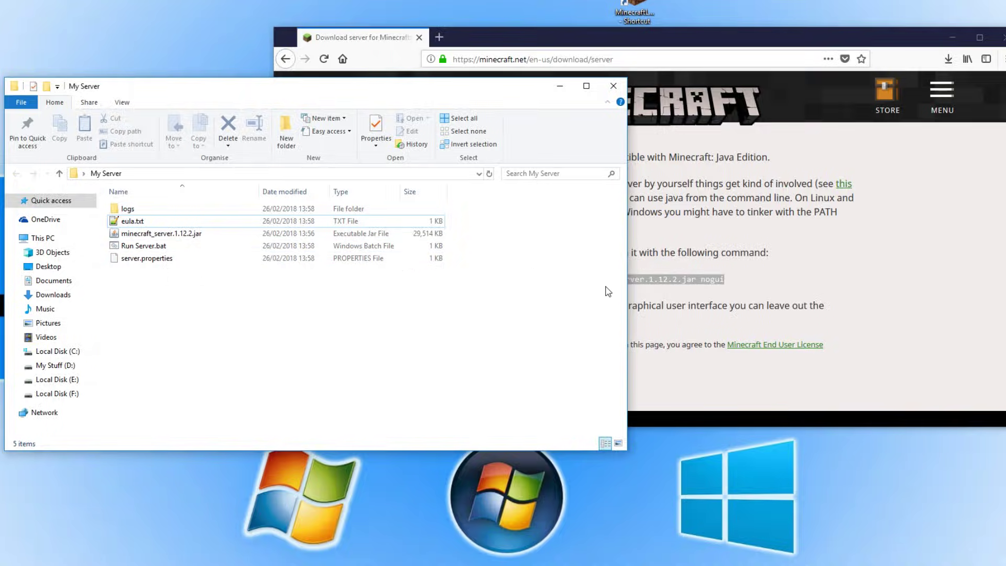
# Open Run Server.bat for editing to review its Java launch command, and close it
pyautogui.rightClick(143, 245)
pyautogui.click(166, 266)
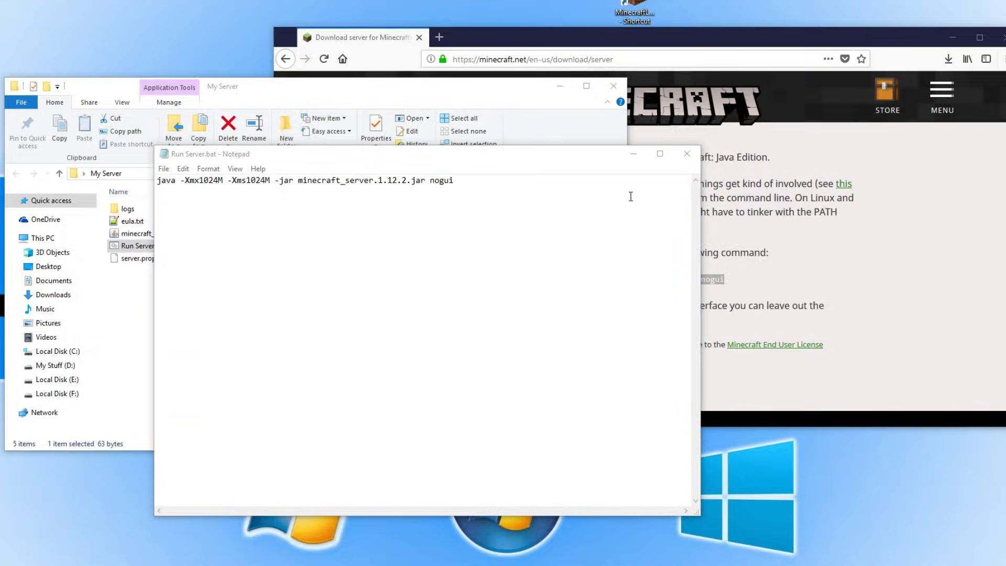
pyautogui.click(687, 154)
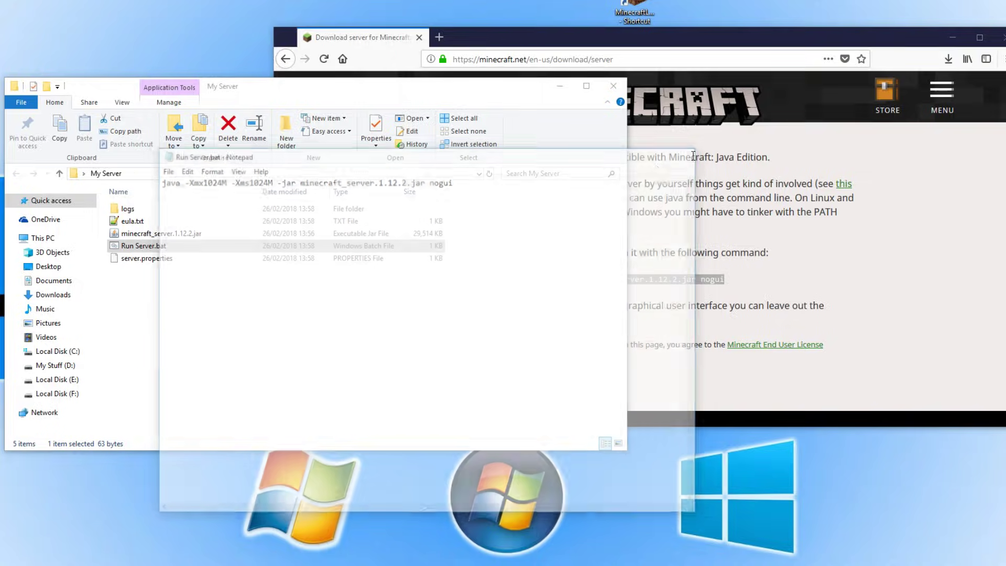
# Start the server with Run Server.bat, allow Java through the firewall, and minimise and restore the server console
pyautogui.doubleClick(150, 247)
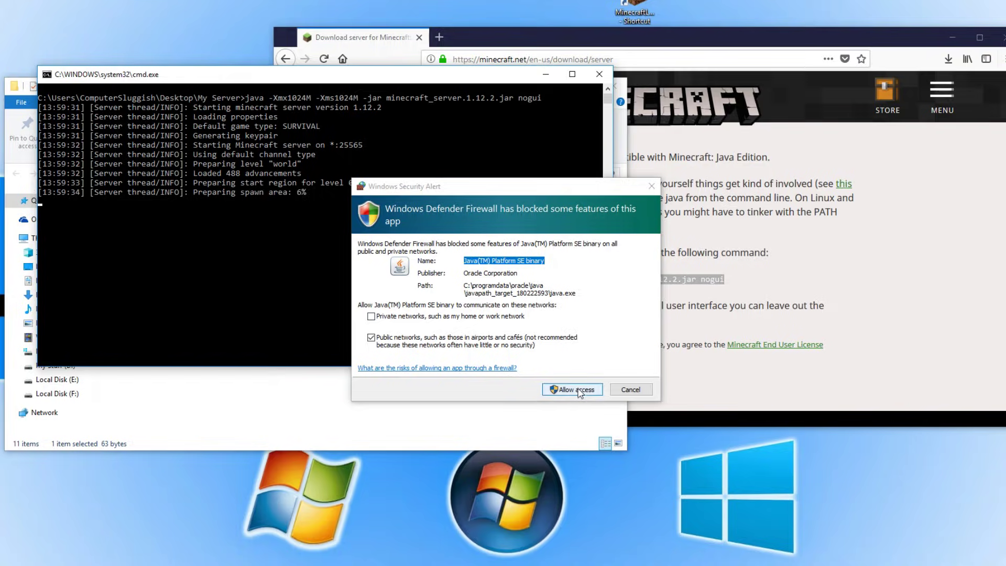
pyautogui.click(577, 389)
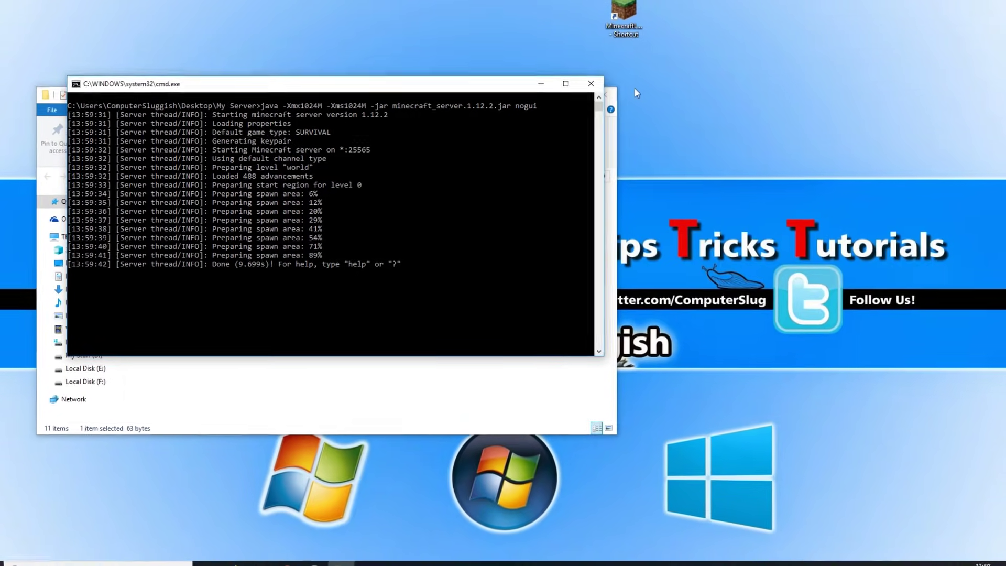
pyautogui.click(541, 84)
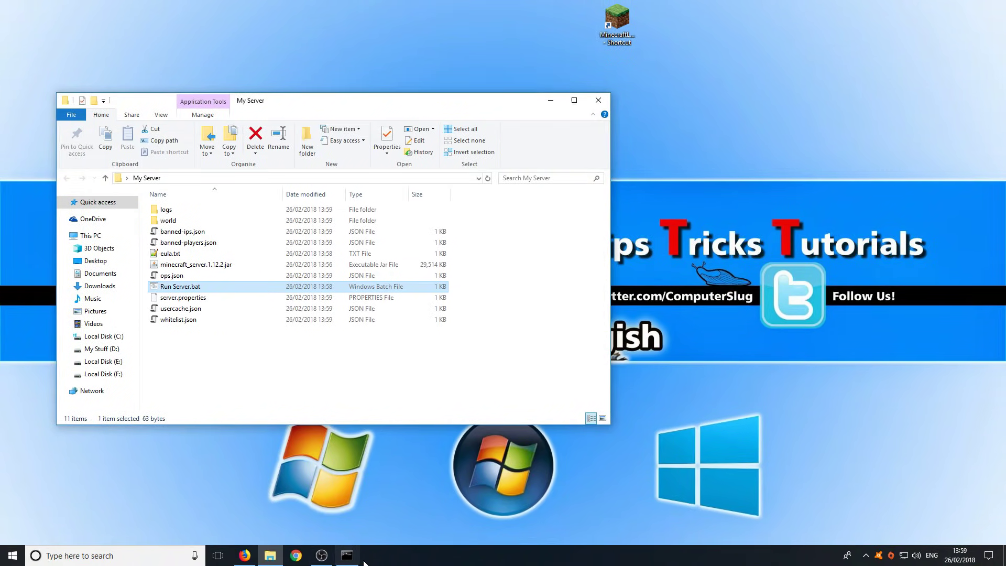
pyautogui.click(347, 556)
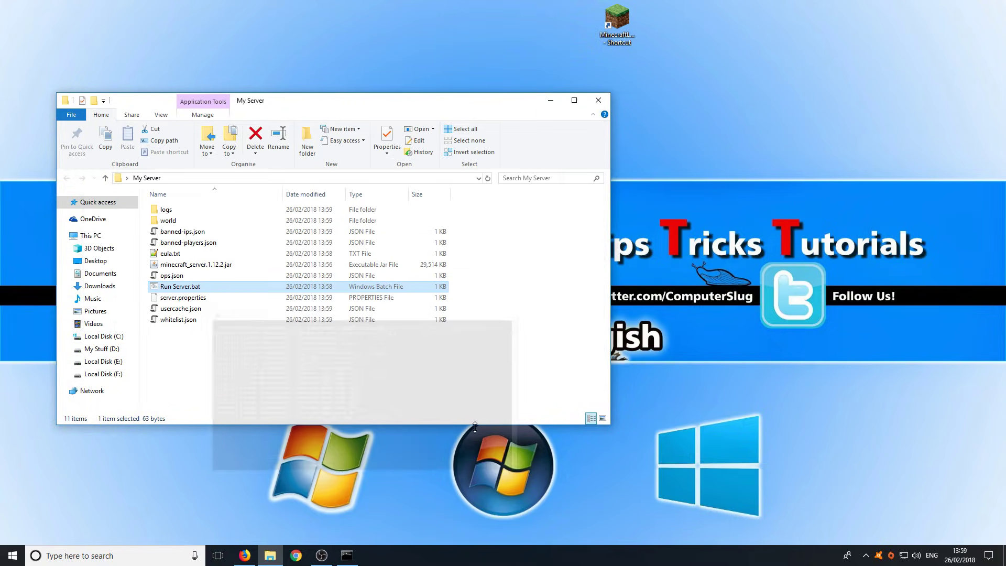
# Minimise the running server console and close the My Server folder window
pyautogui.click(538, 90)
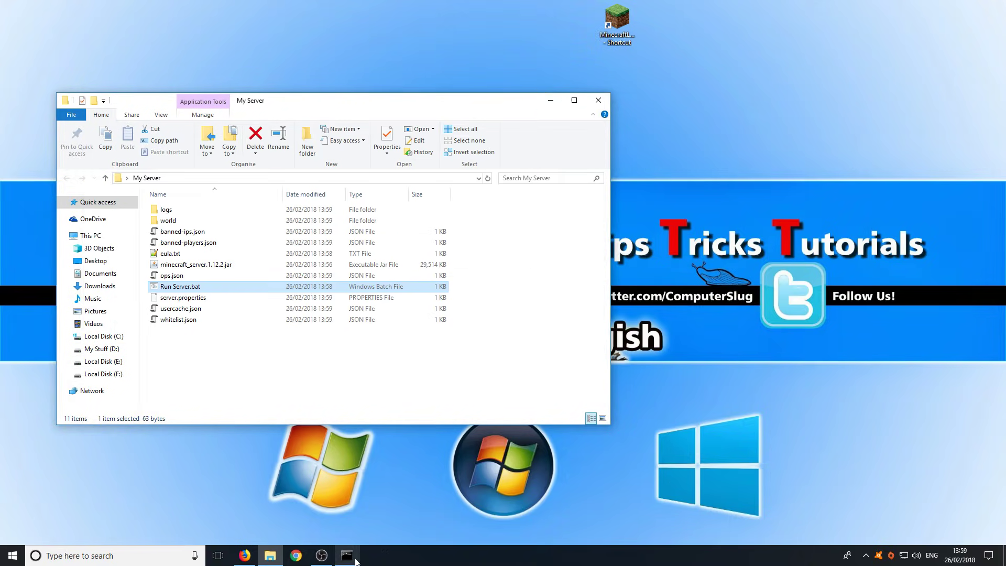
pyautogui.moveTo(356, 561)
pyautogui.moveTo(366, 541)
pyautogui.click(598, 99)
# Open the Minecraft Launcher from its desktop shortcut and start the game
pyautogui.doubleClick(621, 31)
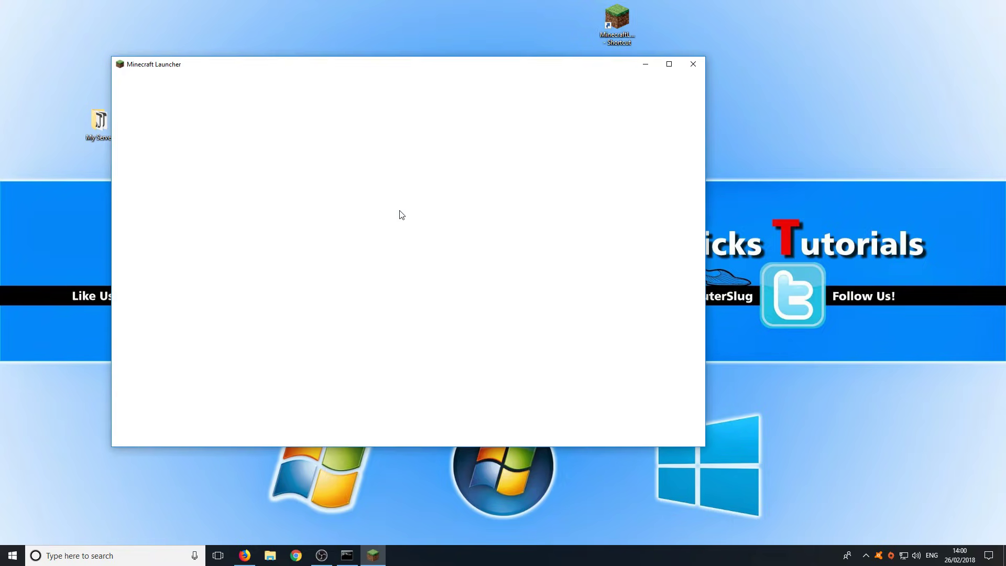
pyautogui.click(397, 425)
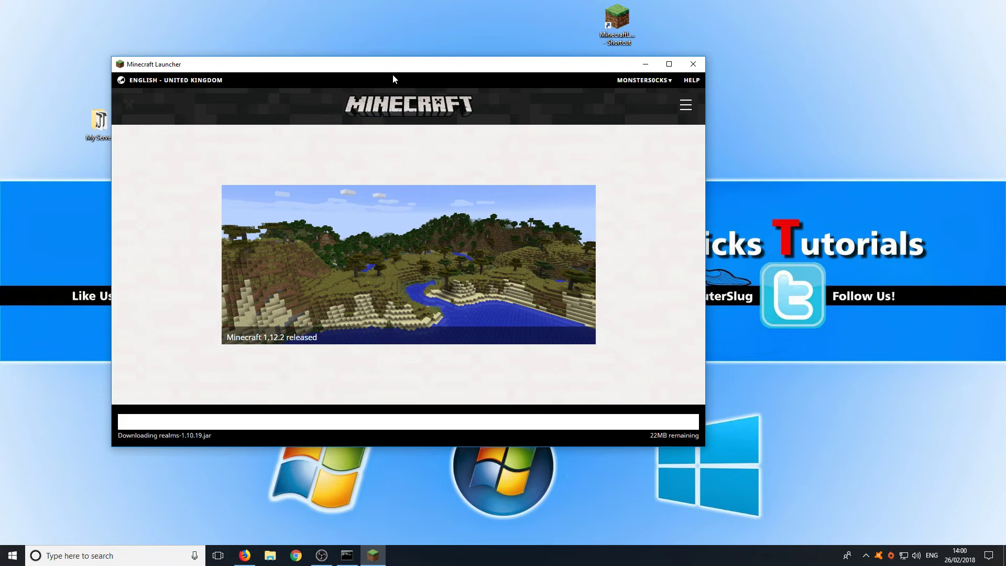
pyautogui.moveTo(392, 69); pyautogui.dragTo(441, 68)
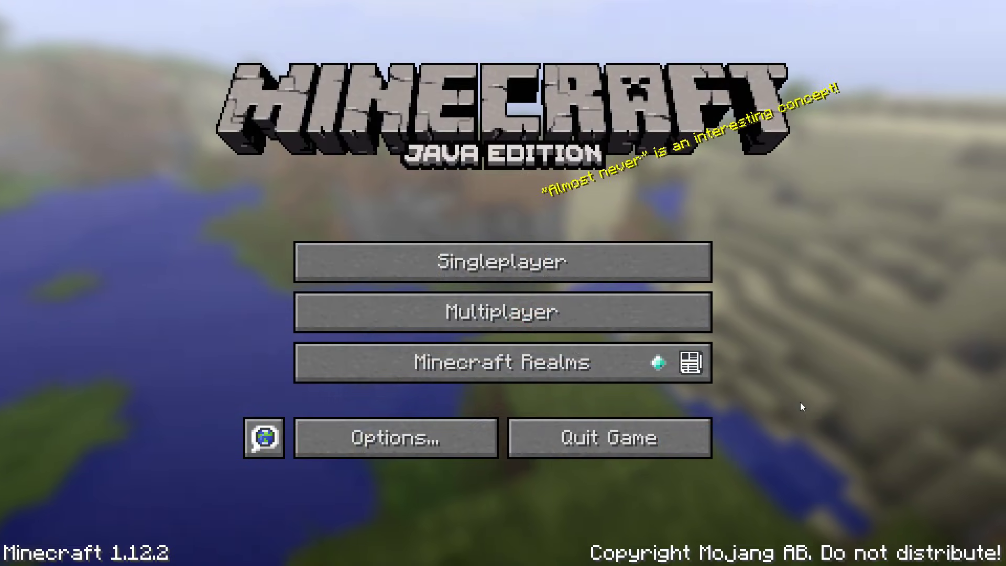
# Join the local multiplayer server through Direct Connect with the server address localhost
pyautogui.click(651, 315)
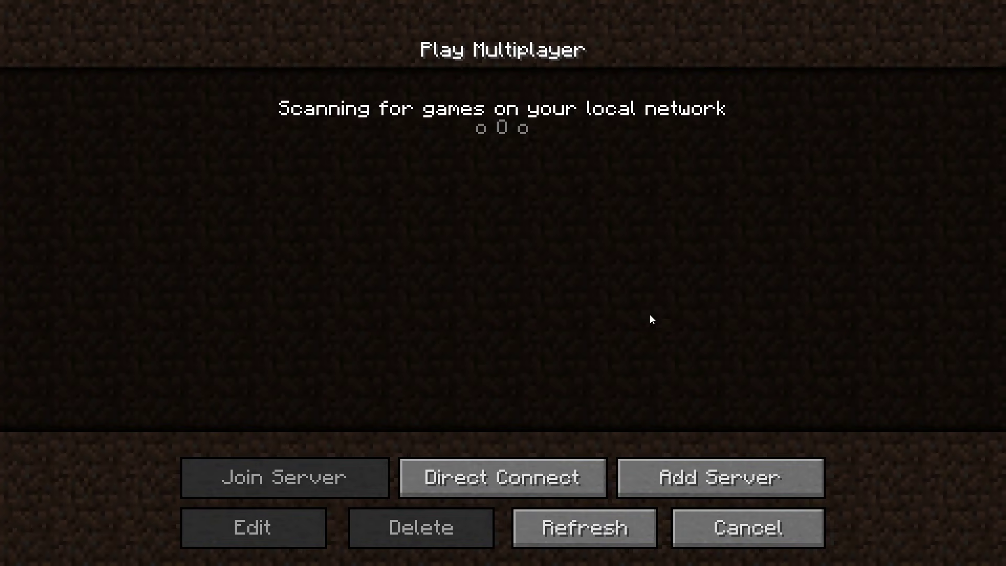
pyautogui.click(514, 478)
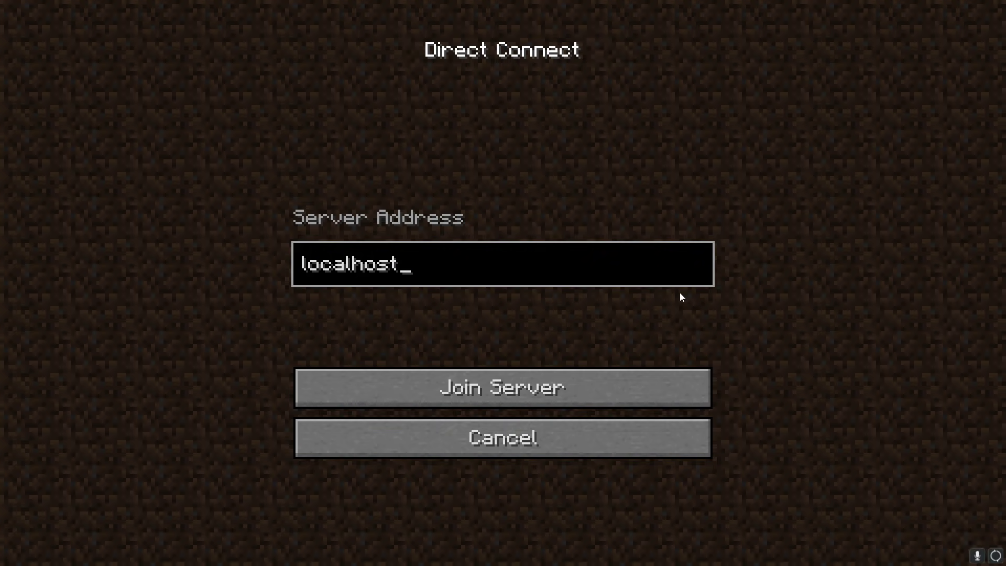
pyautogui.click(512, 389)
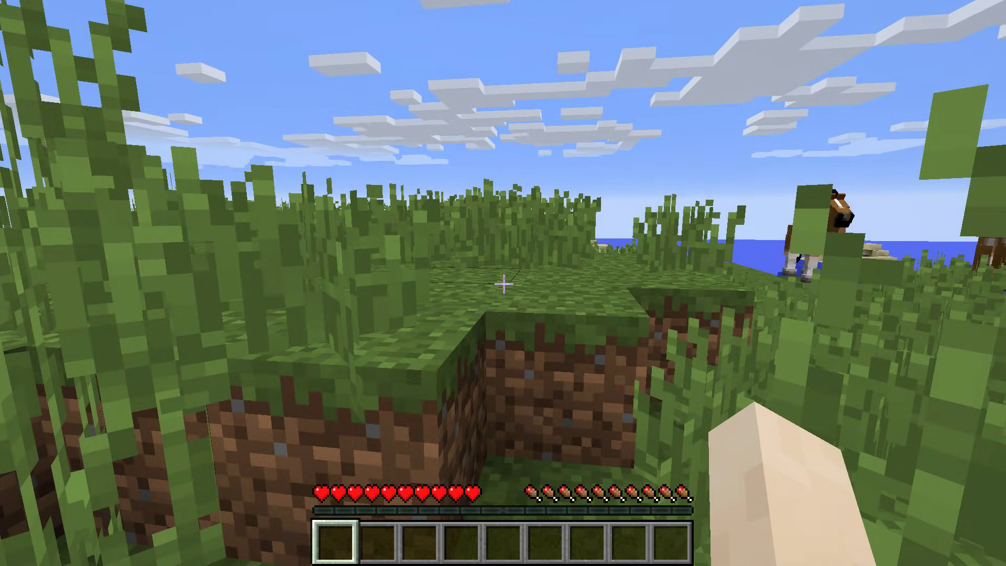
# Walk and jump around the grassy coastal terrain near the spawn point to examine the server's world
pyautogui.press('w')
pyautogui.press('space')
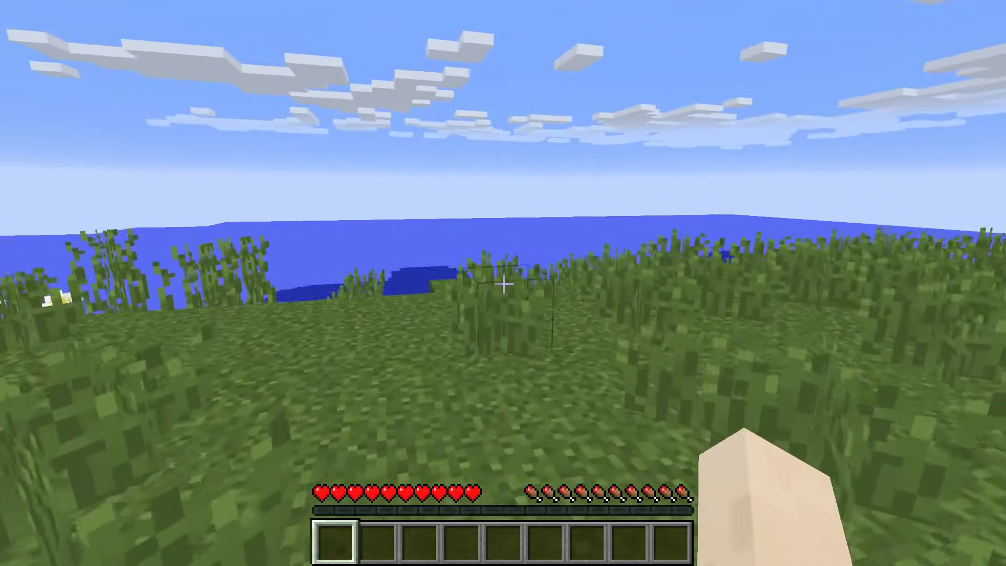
pyautogui.press('w')
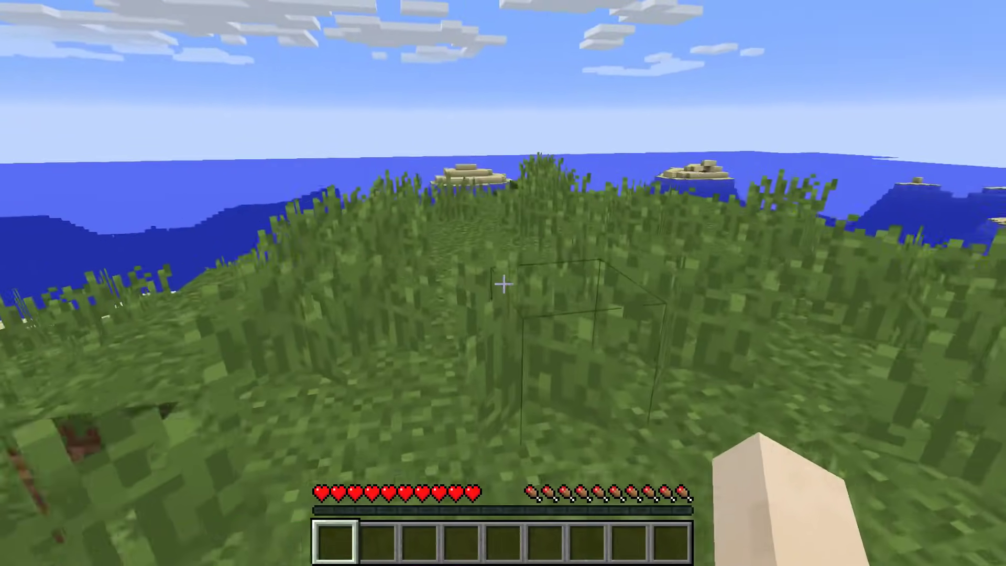
pyautogui.press('w')
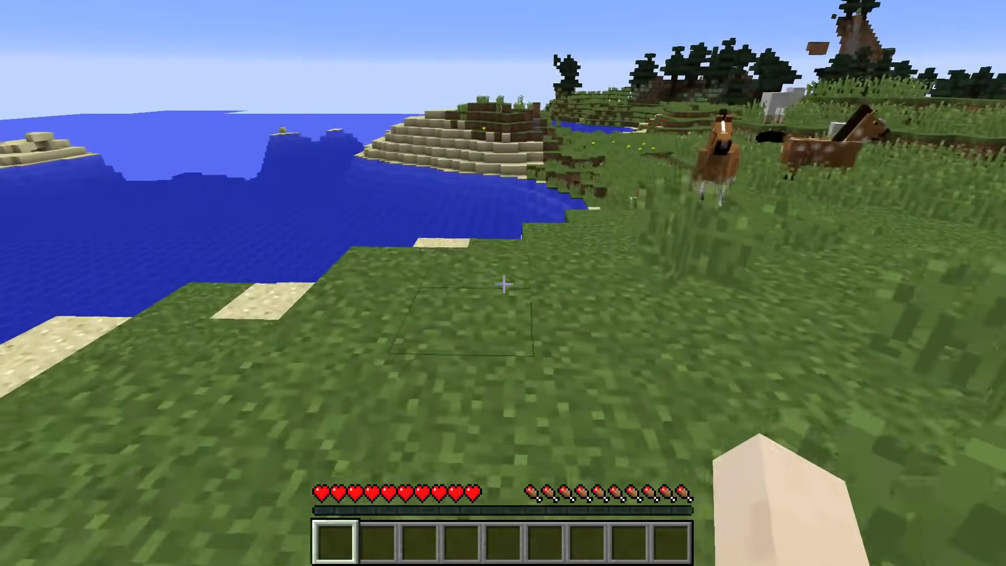
pyautogui.press('w')
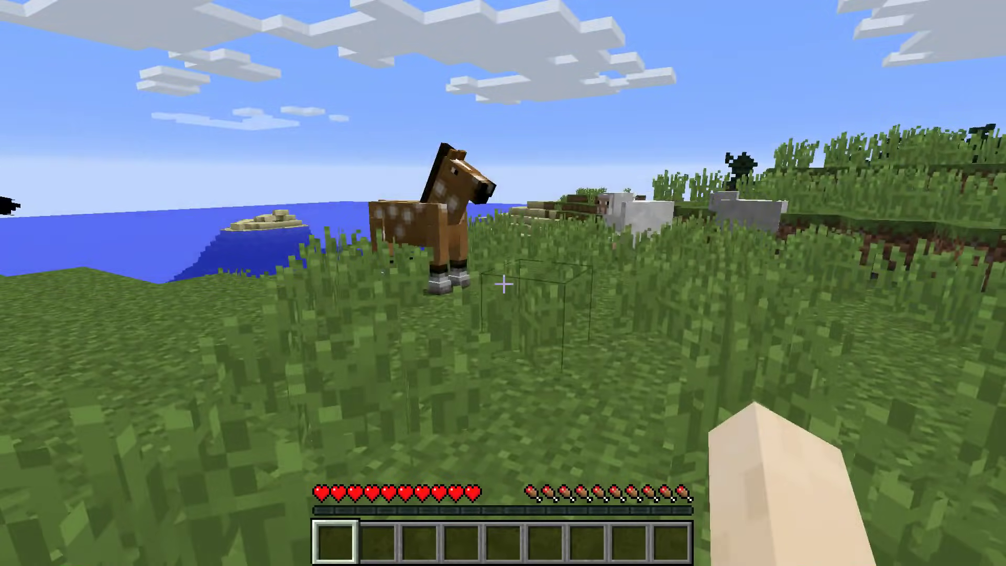
pyautogui.press('w')
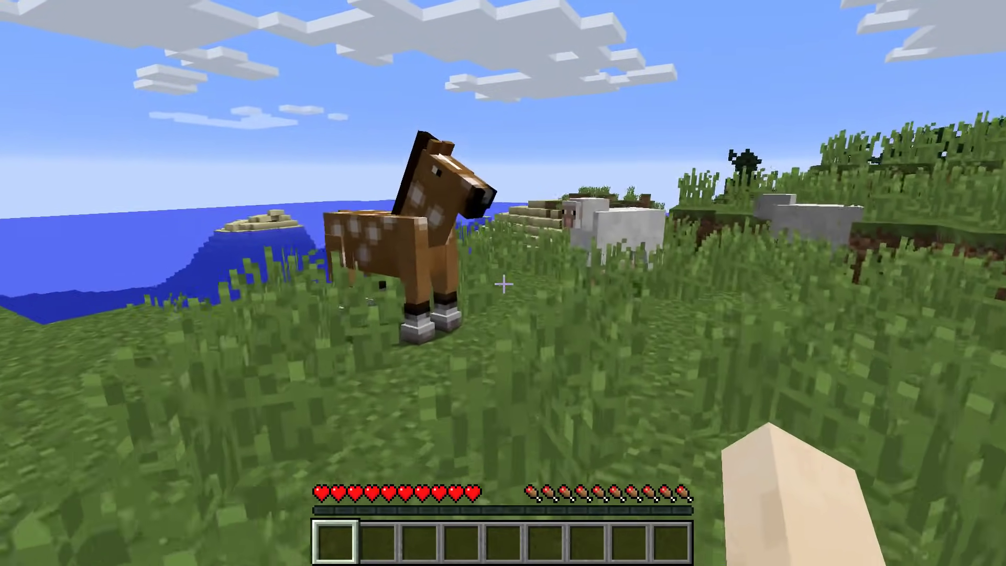
pyautogui.press('w')
pyautogui.press('space')
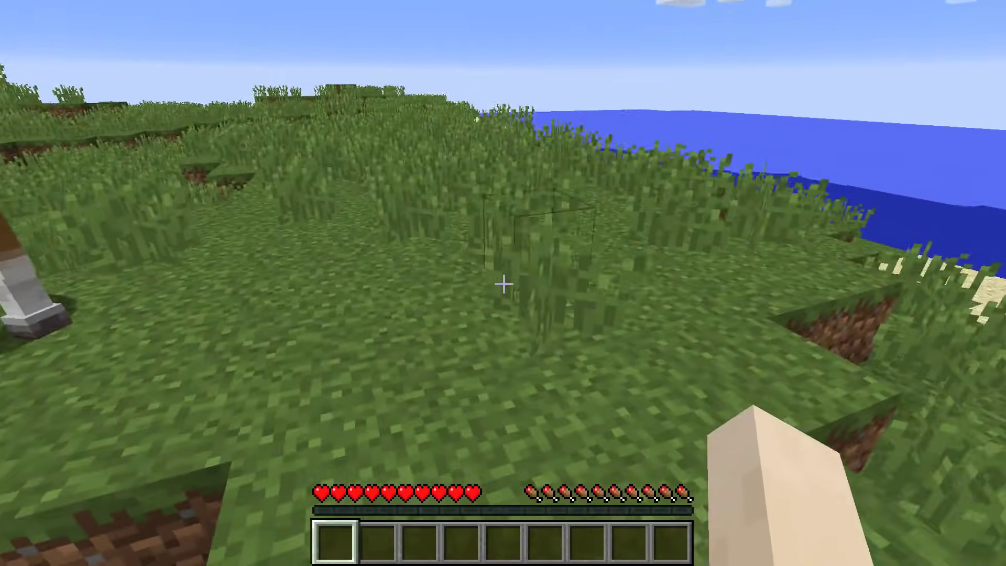
pyautogui.press('w')
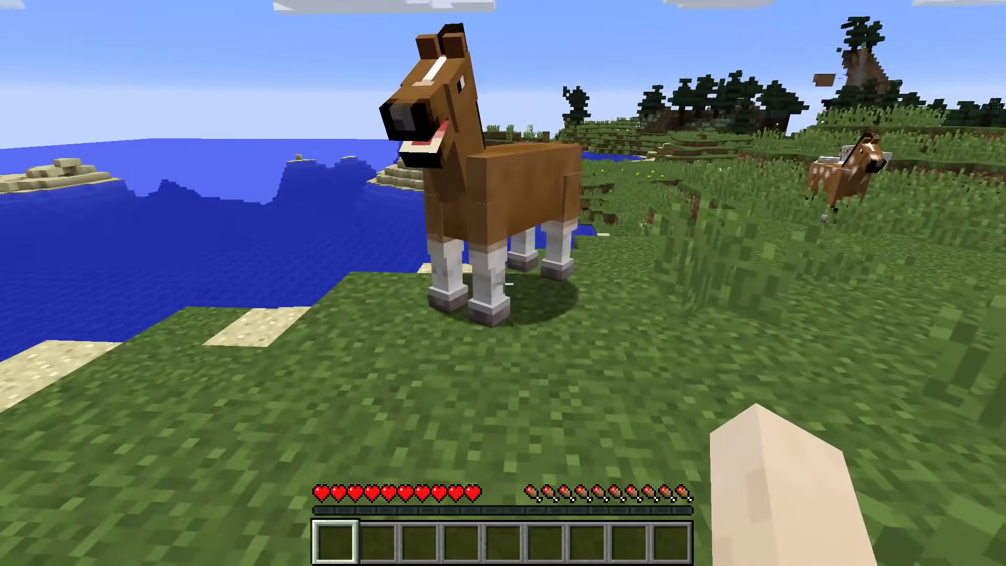
pyautogui.press('w')
pyautogui.press('w')
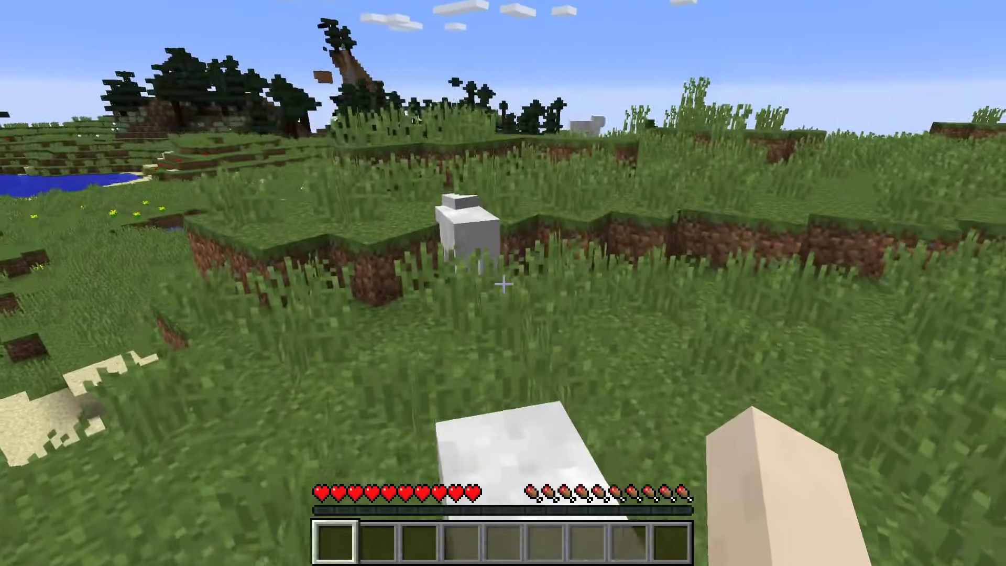
pyautogui.press('w')
pyautogui.press('space')
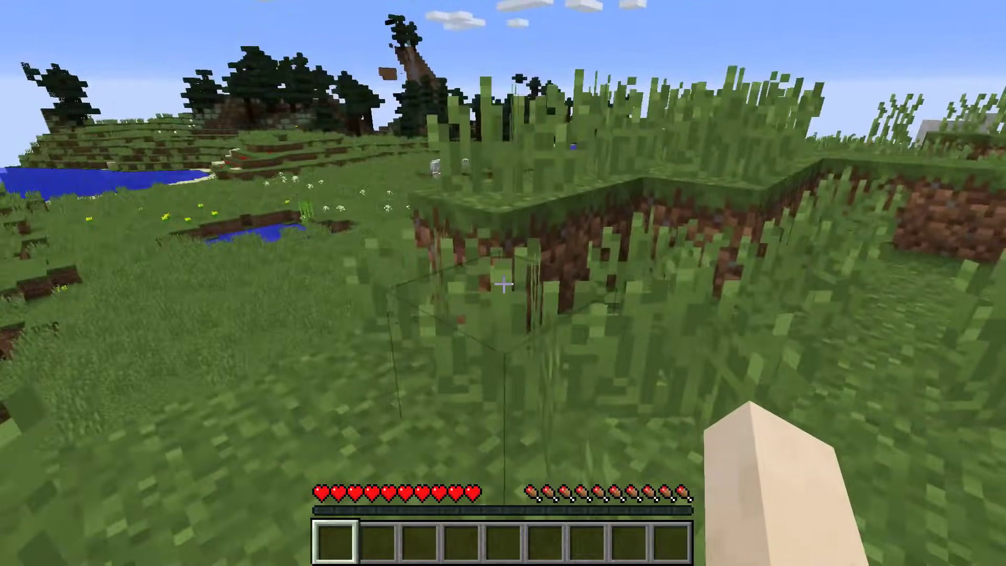
pyautogui.press('w')
pyautogui.press('space')
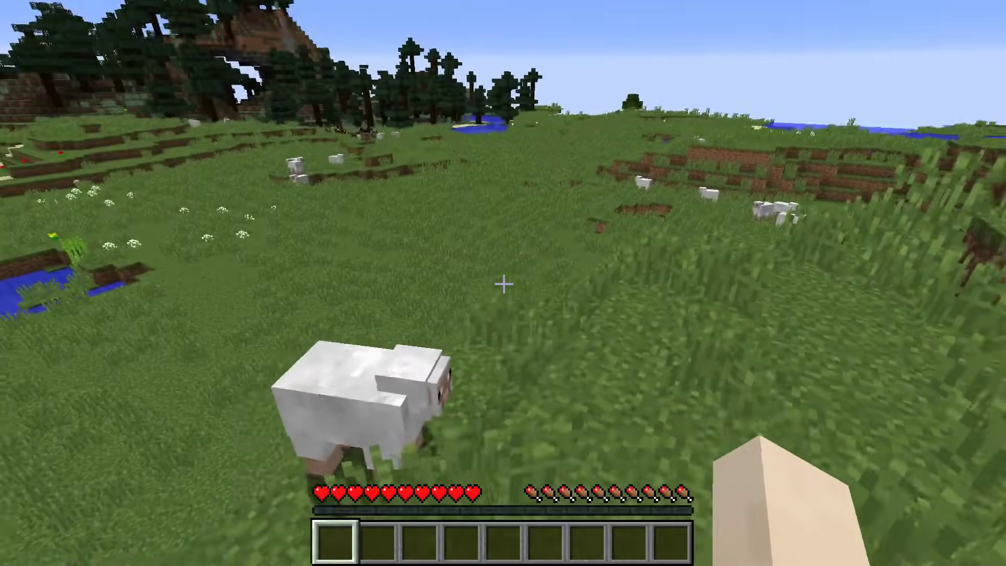
pyautogui.press('w')
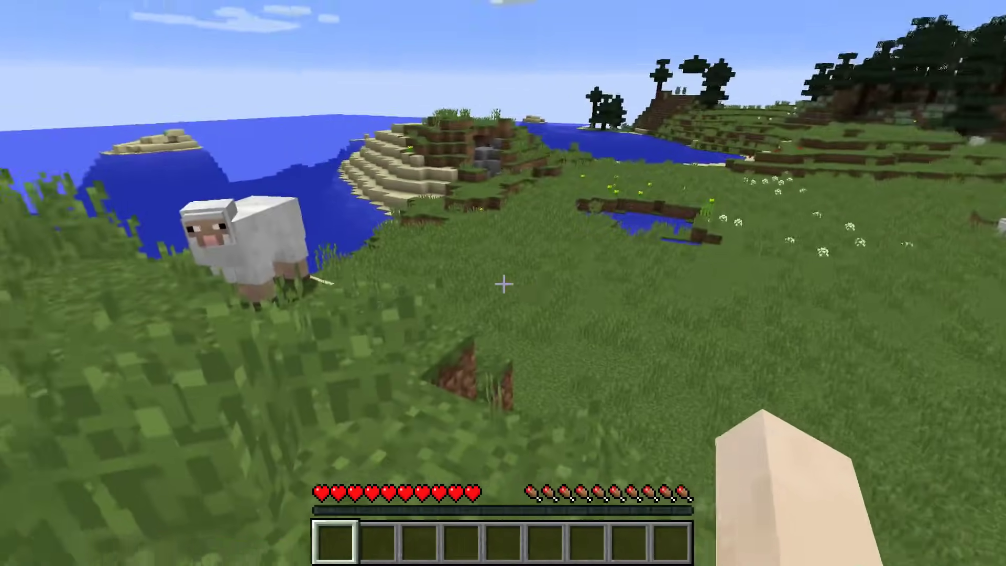
pyautogui.press('w')
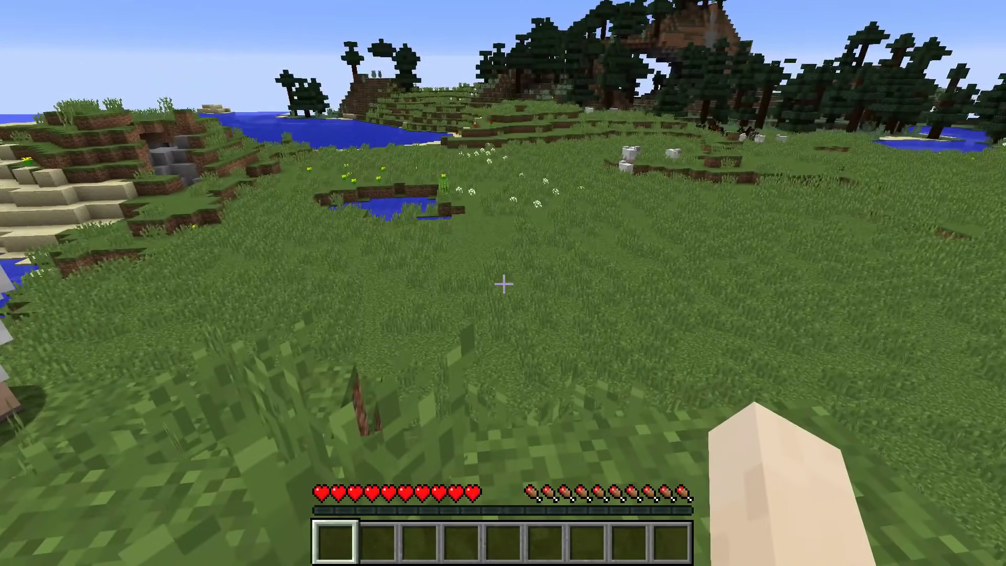